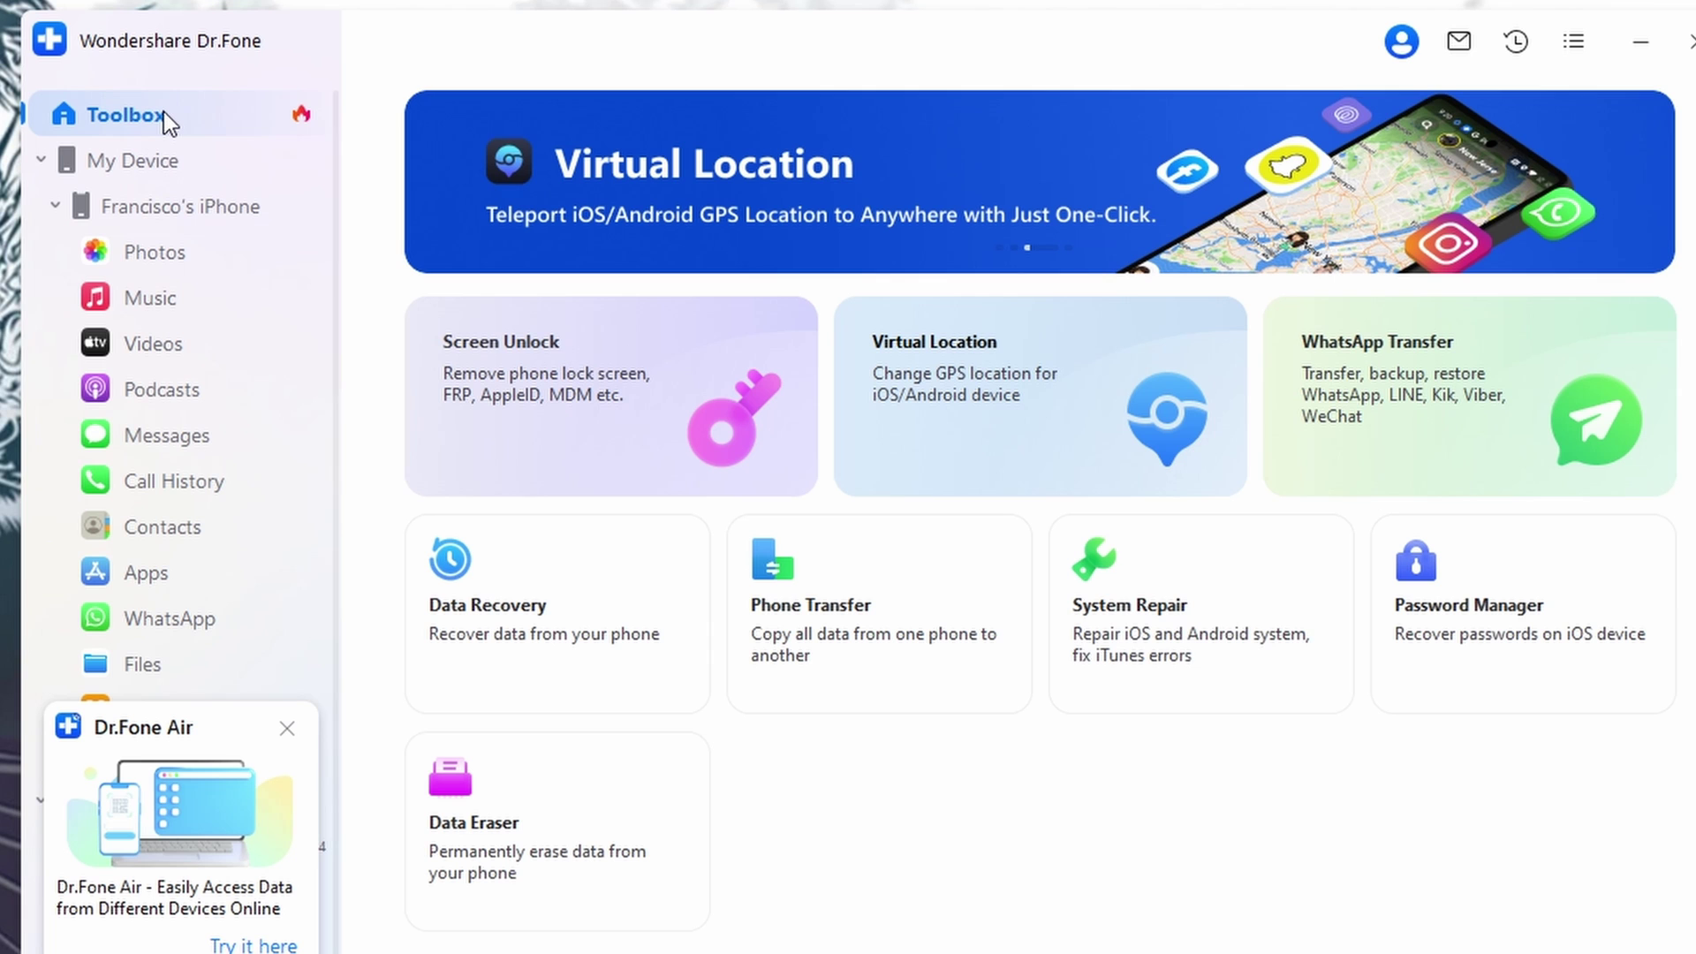
Step: Launch the WhatsApp transfer tool from the Toolbox's WhatsApp Transfer card
left_click(1504, 364)
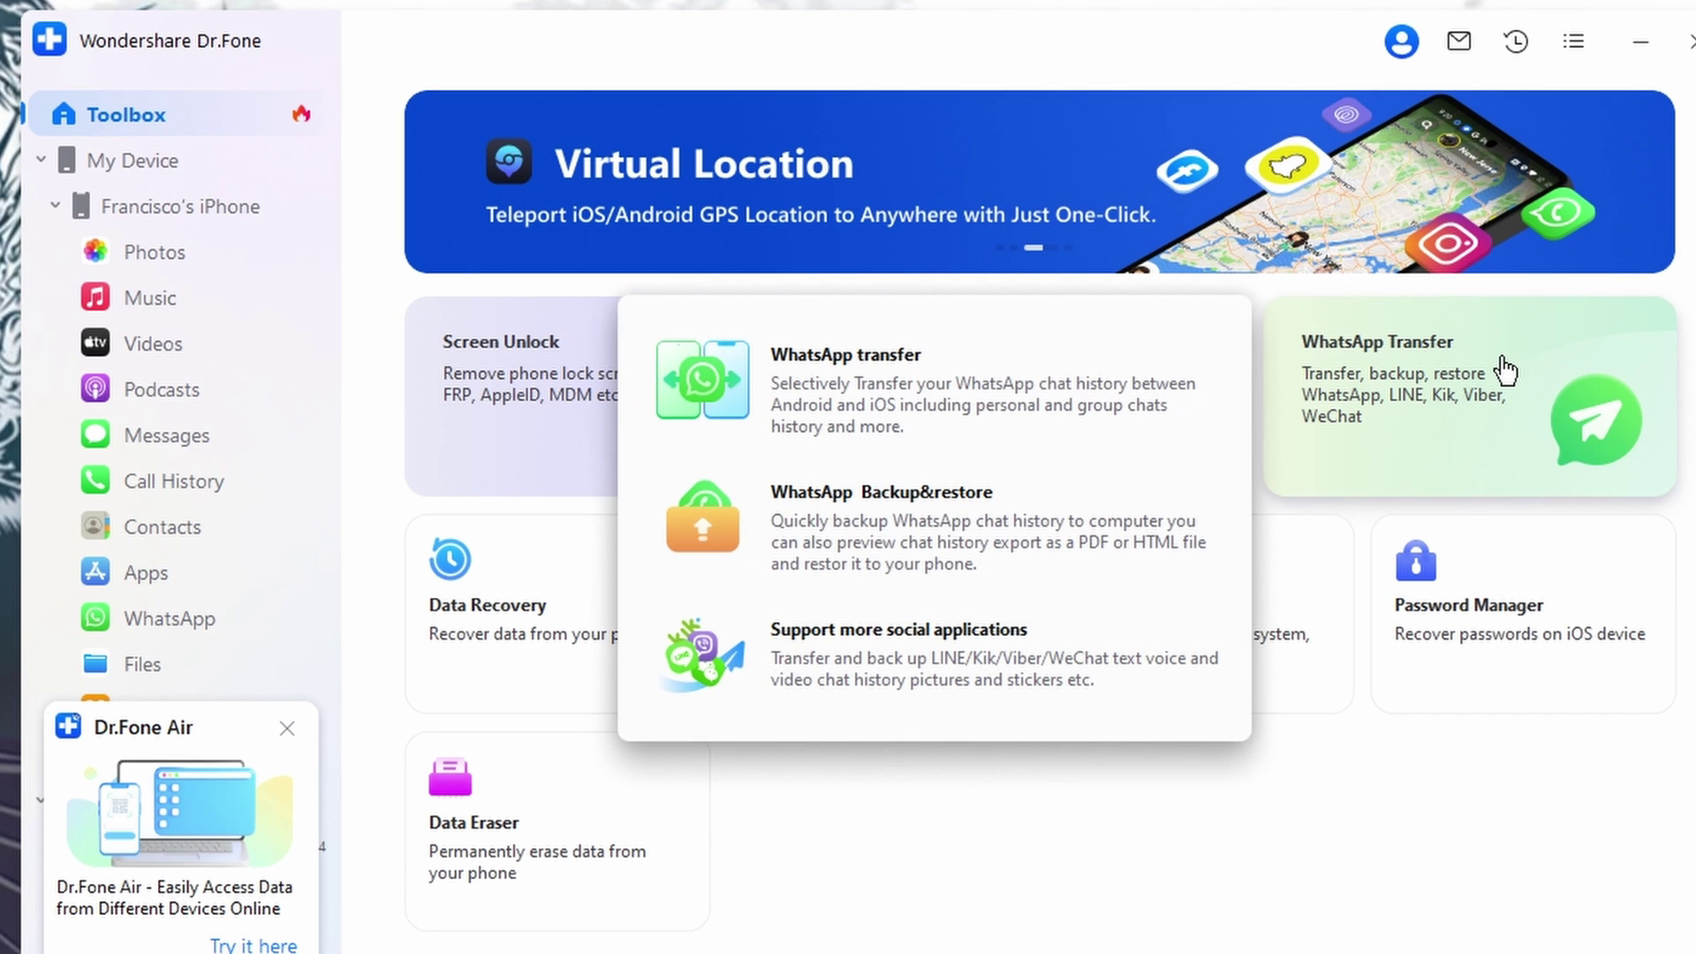
left_click(1504, 367)
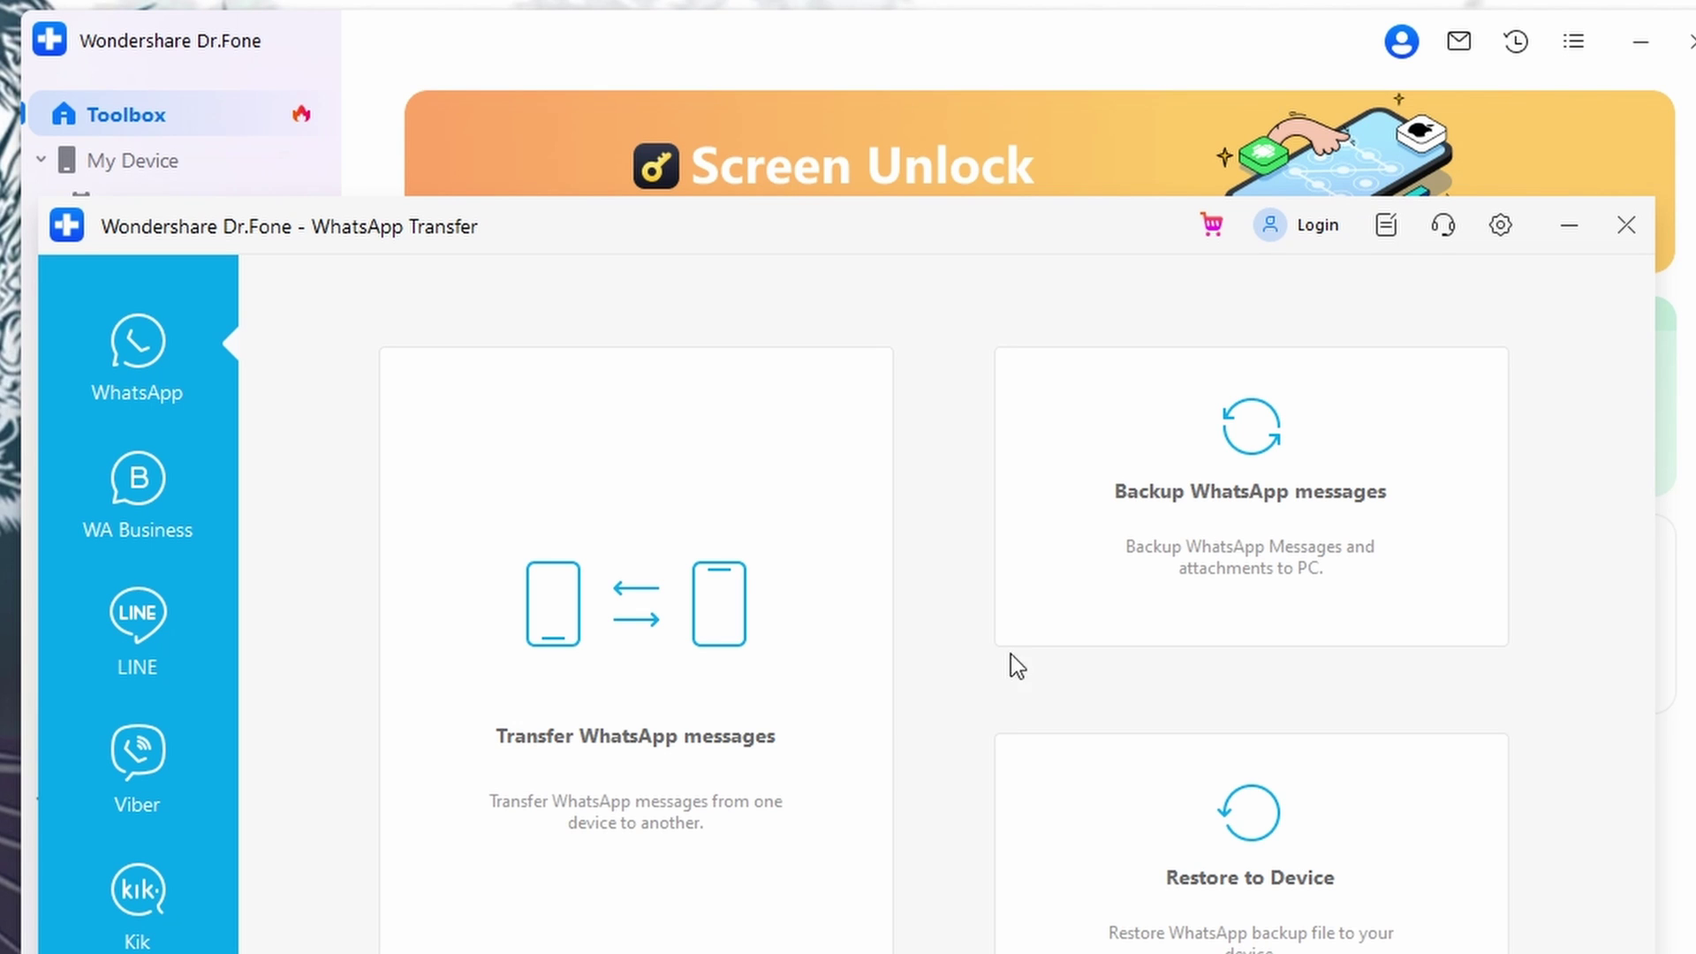
Step: Start backing up the iPhone's WhatsApp messages
left_click(1210, 520)
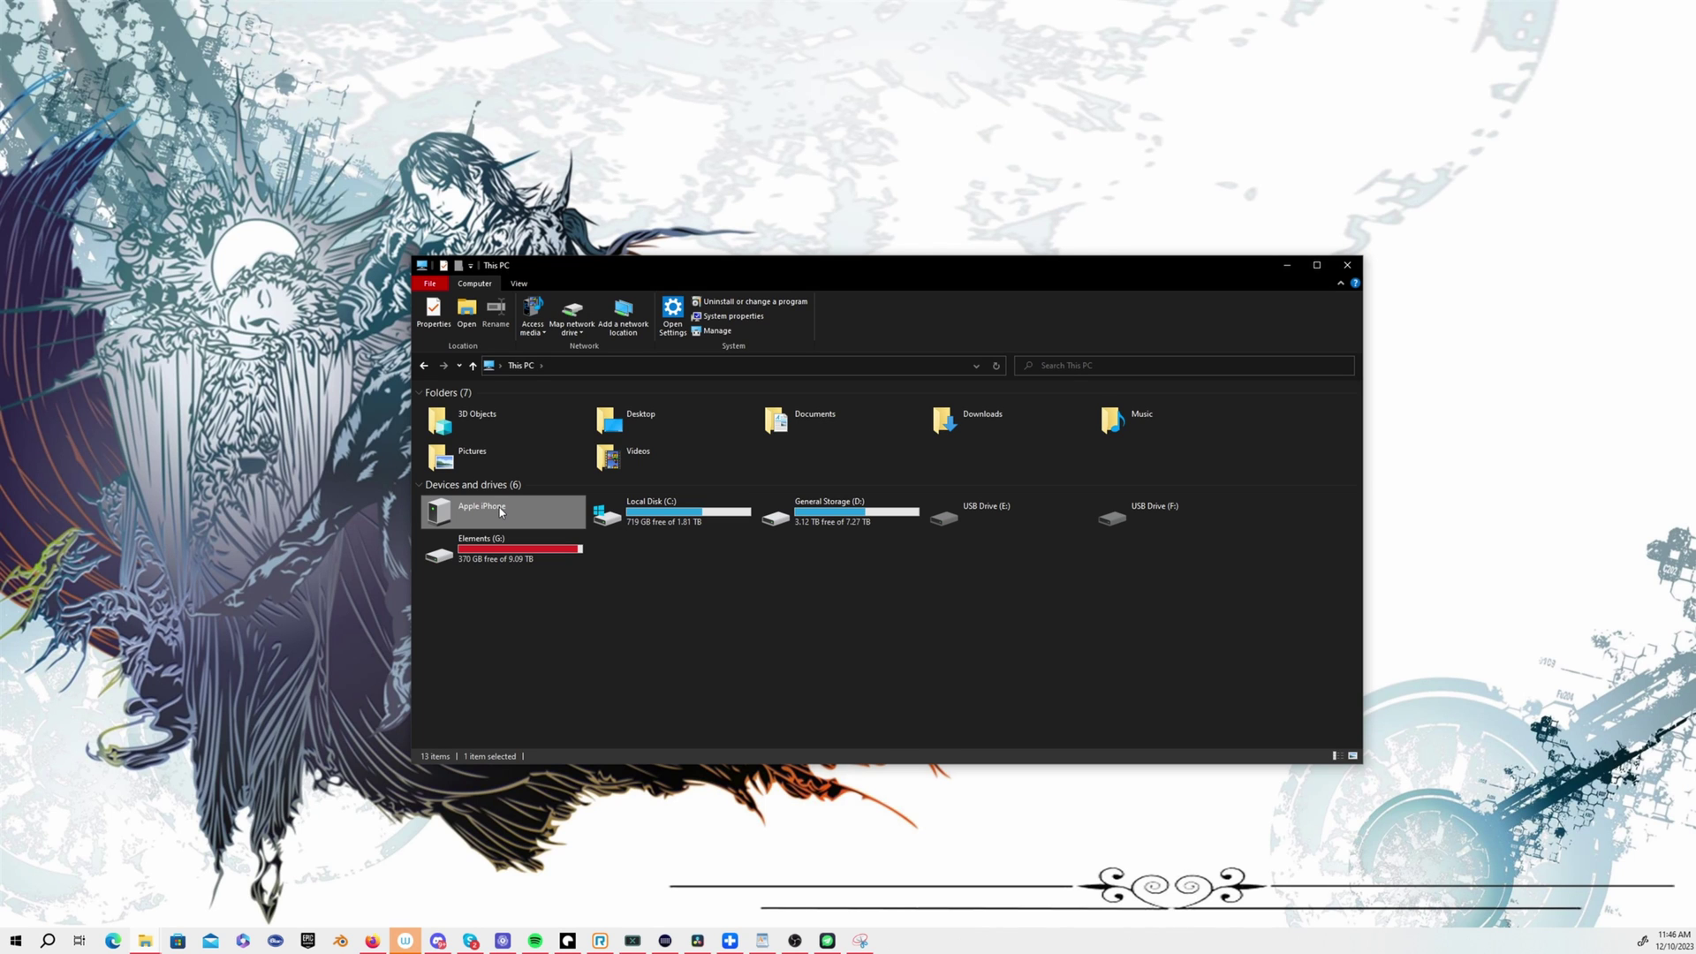
Step: Open the iPhone's Internal Storage and bring up options for the 198 MB MP4 video
double_click(499, 511)
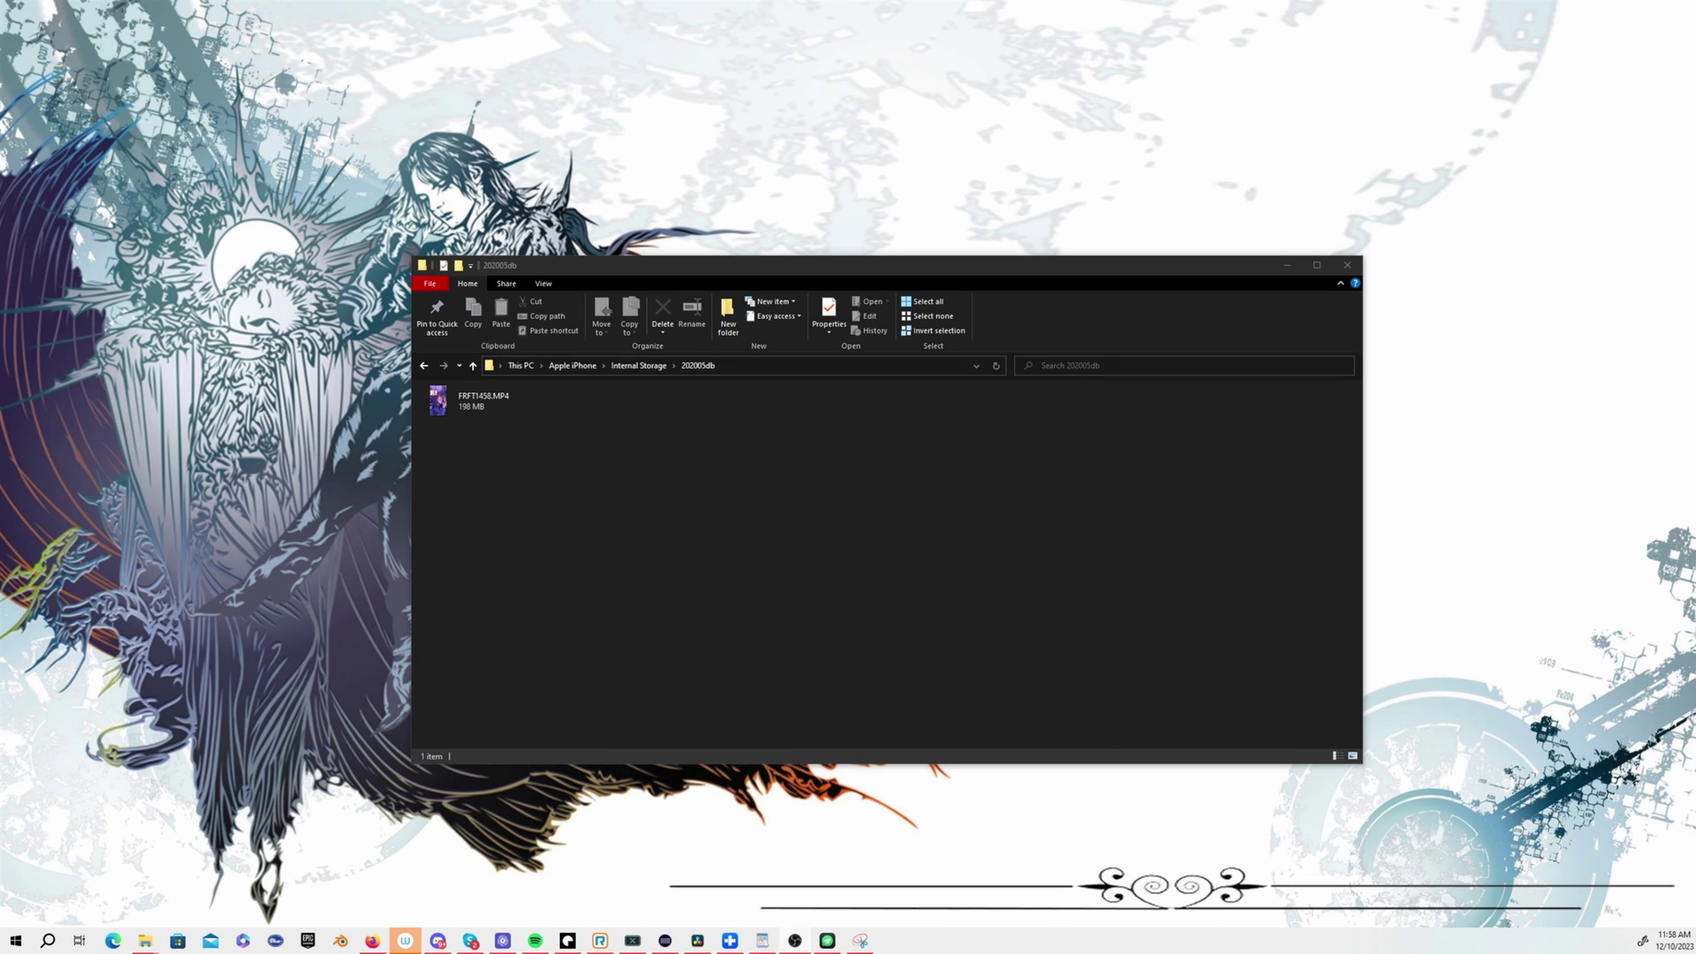
right_click(509, 402)
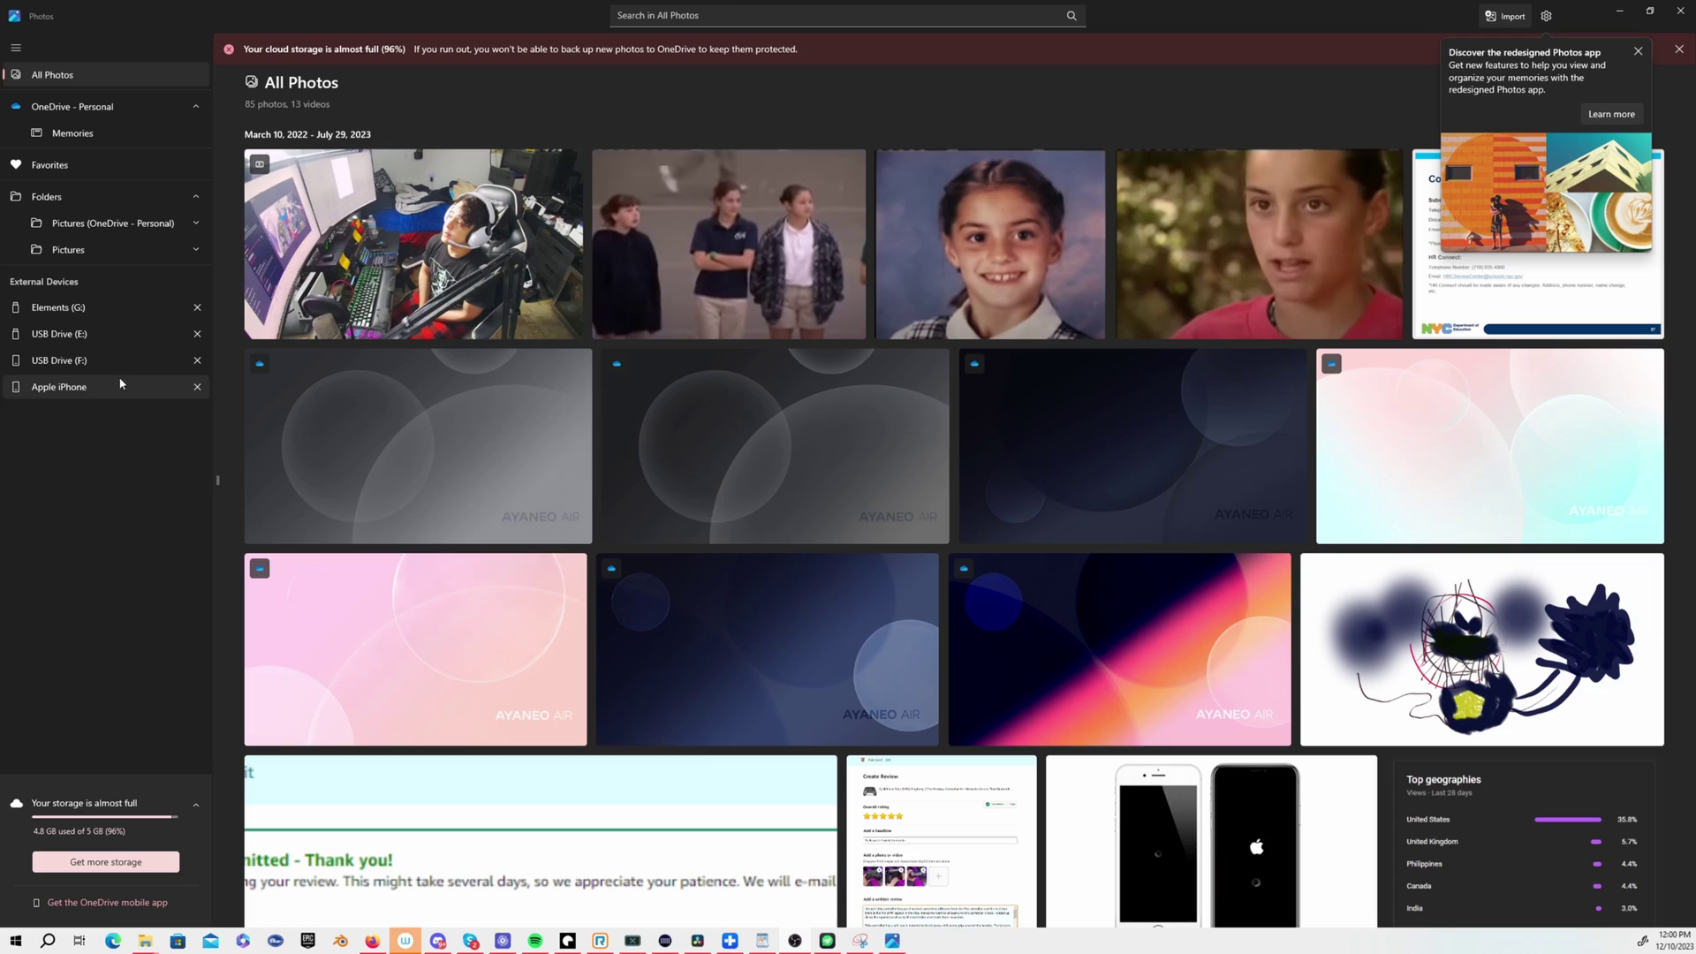
Step: Show the Apple iPhone's photos from External Devices in Photos
left_click(117, 382)
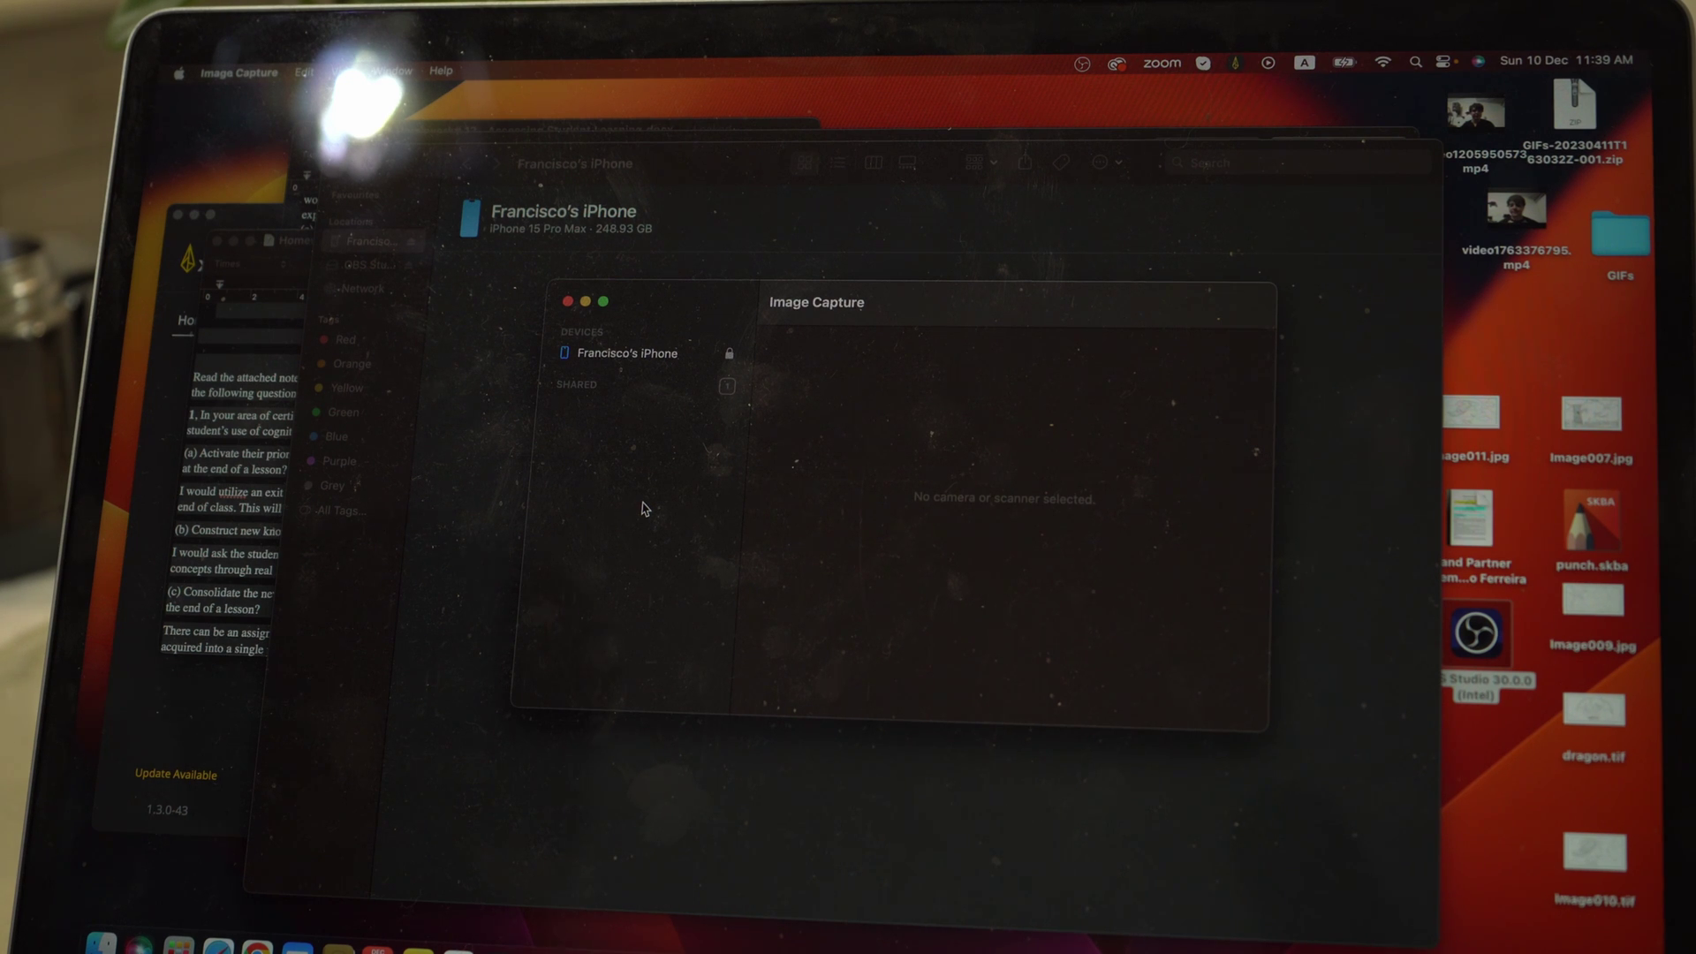
Step: Select the iPhone under Devices to display its importable photo thumbnails
left_click(653, 356)
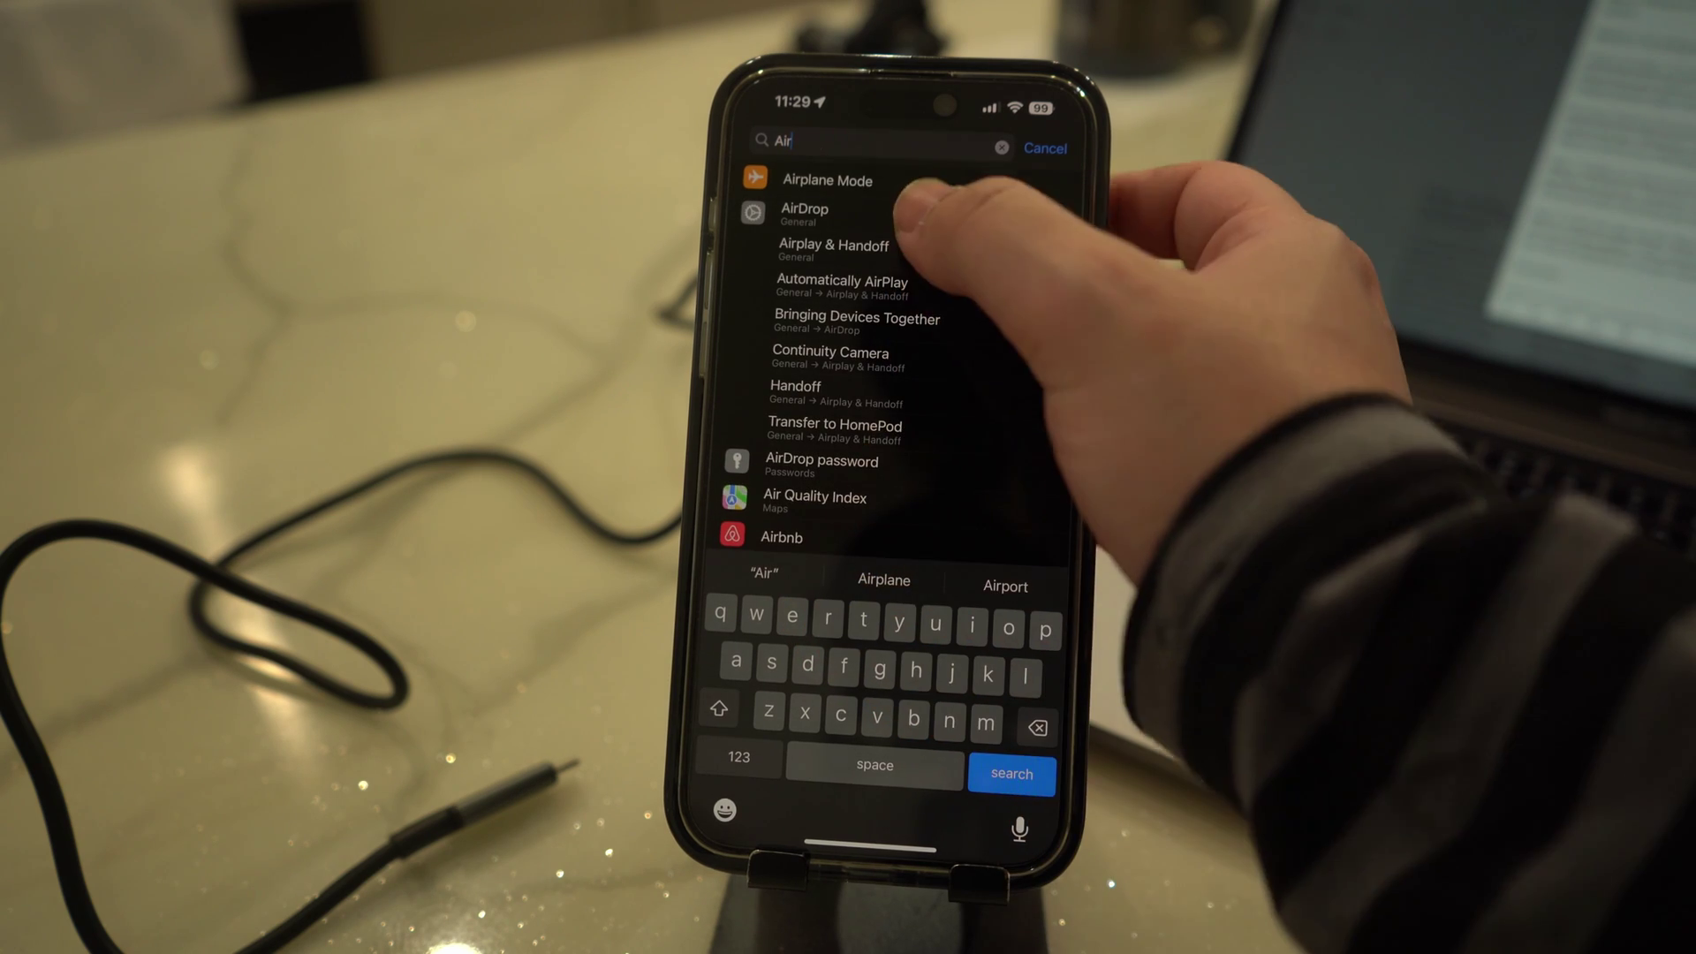
Step: Open the AirDrop settings page from the 'Air' search results
left_click(806, 209)
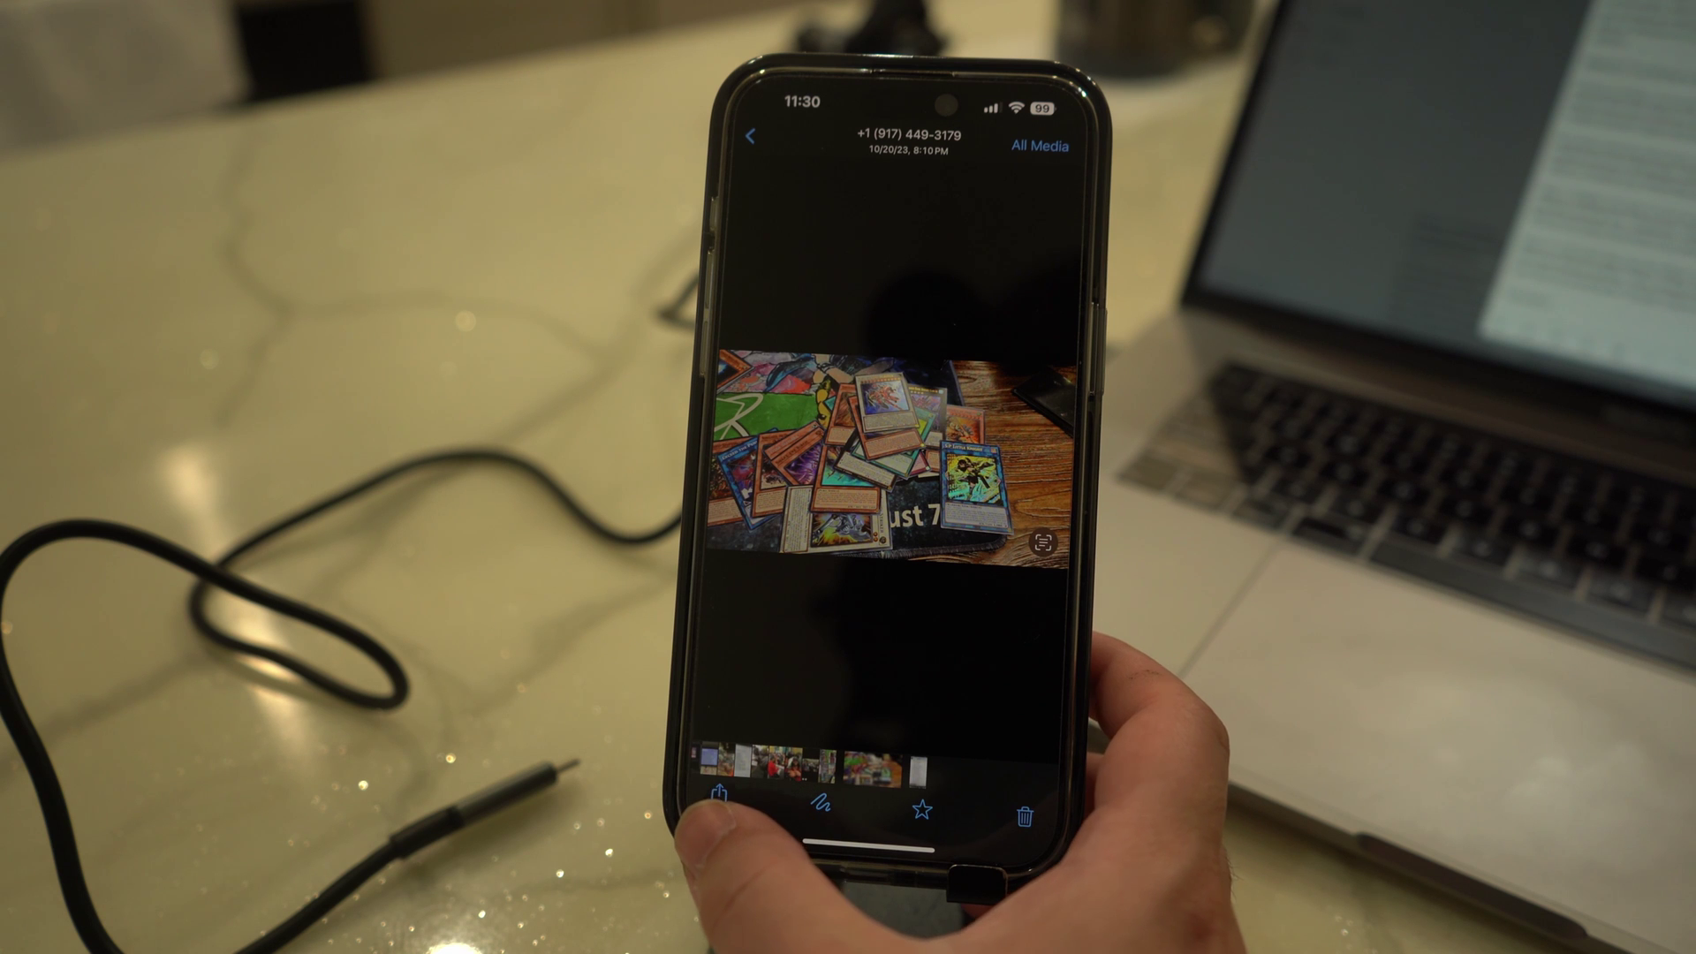
Step: AirDrop the WhatsApp trading-card photo to the nearby Mac
left_click(717, 792)
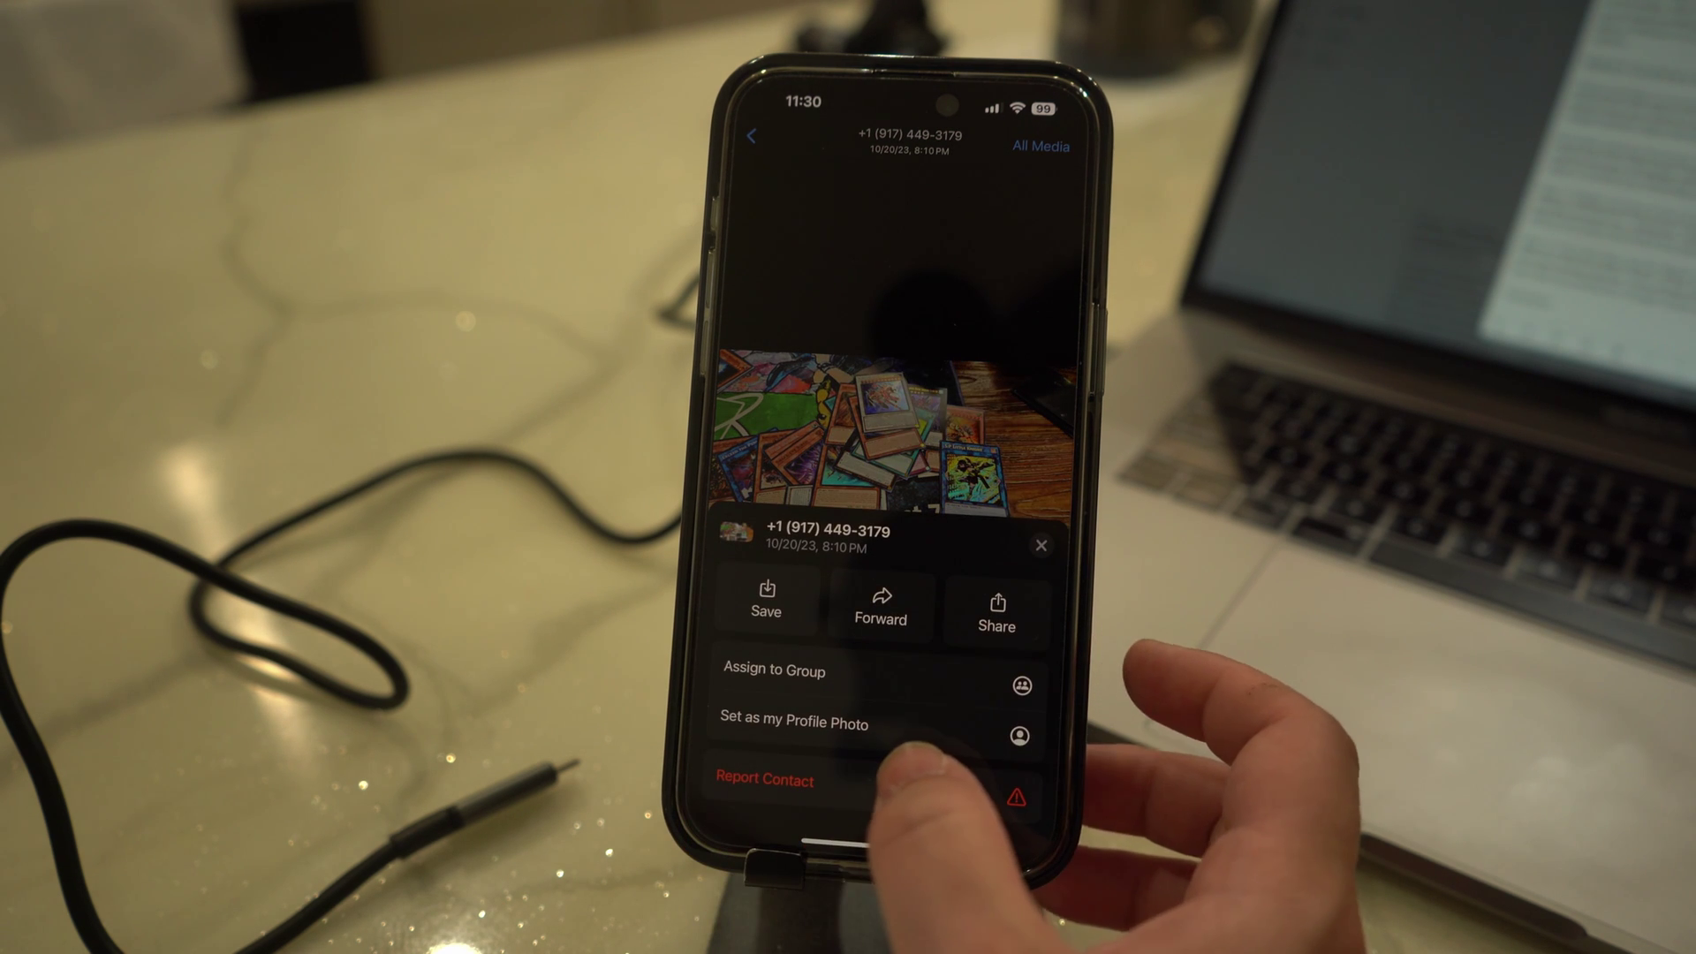
left_click(1039, 545)
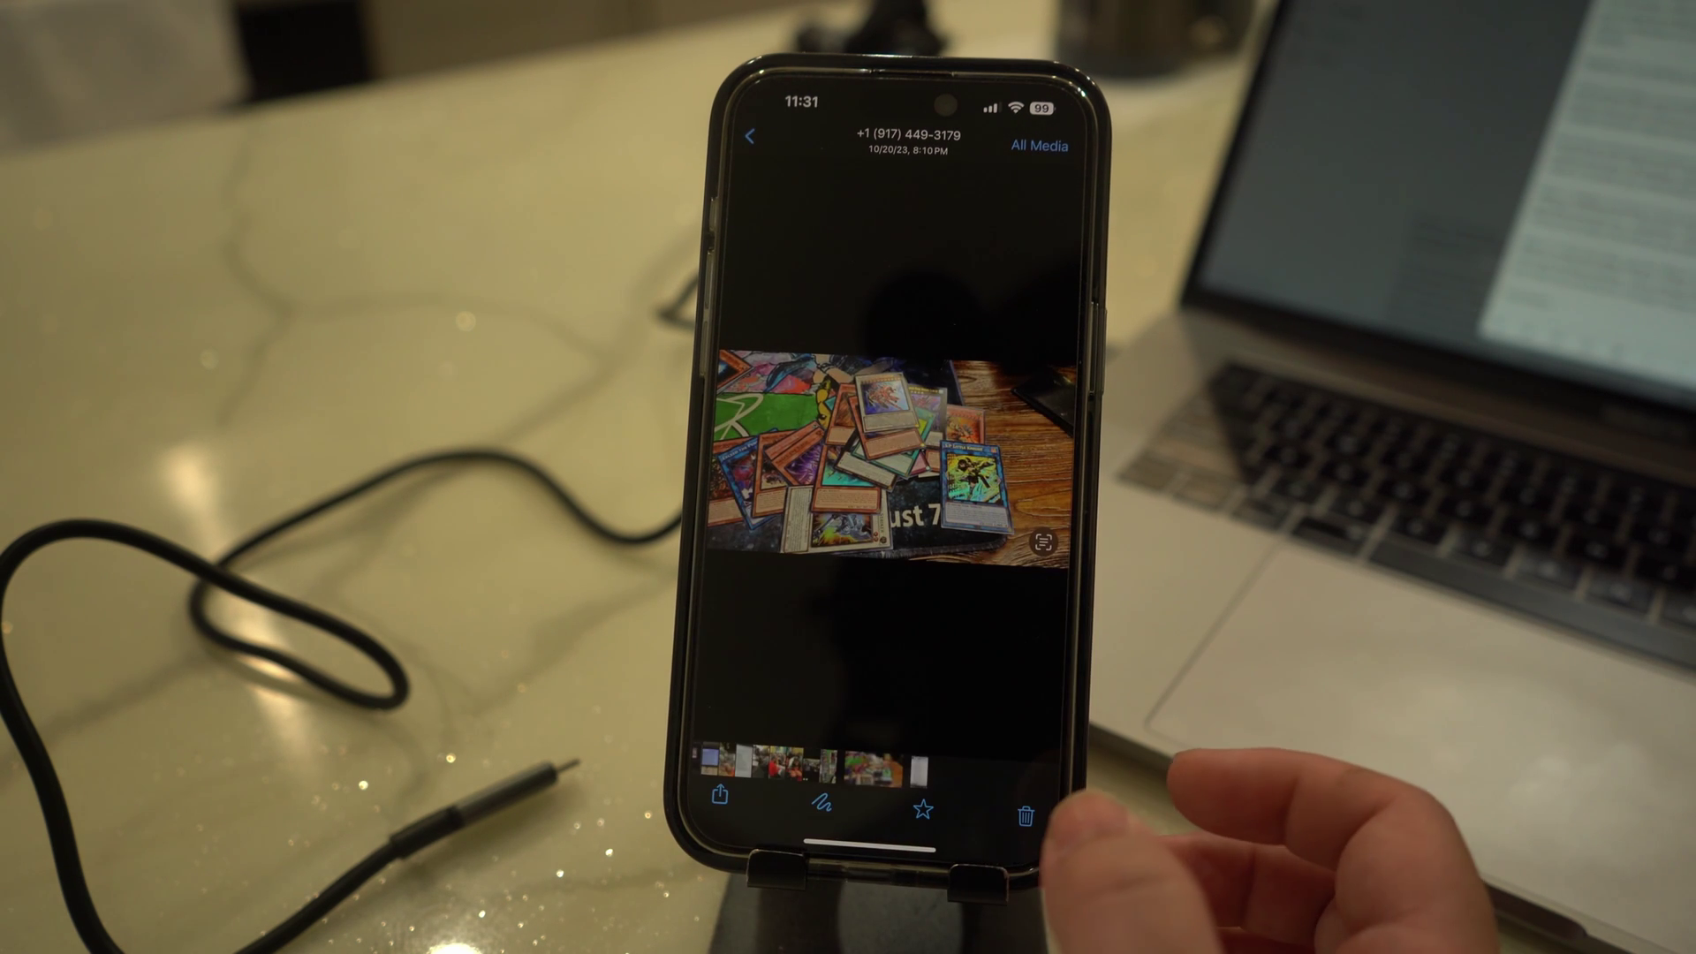
left_click(716, 793)
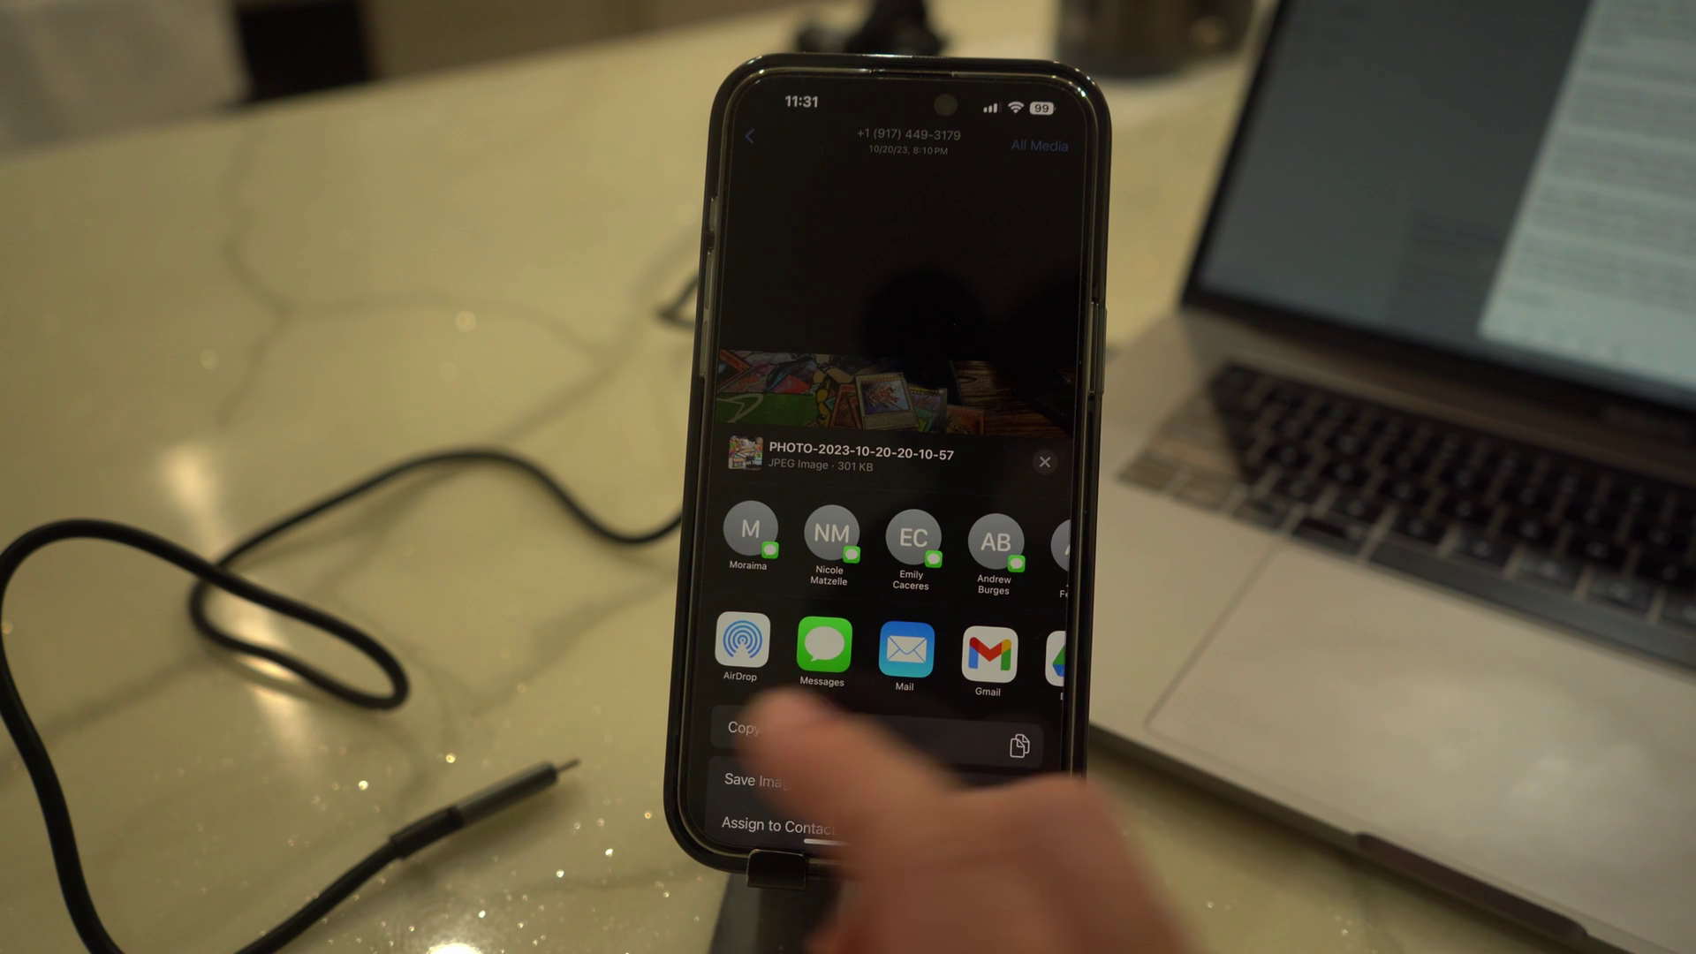
left_click(744, 640)
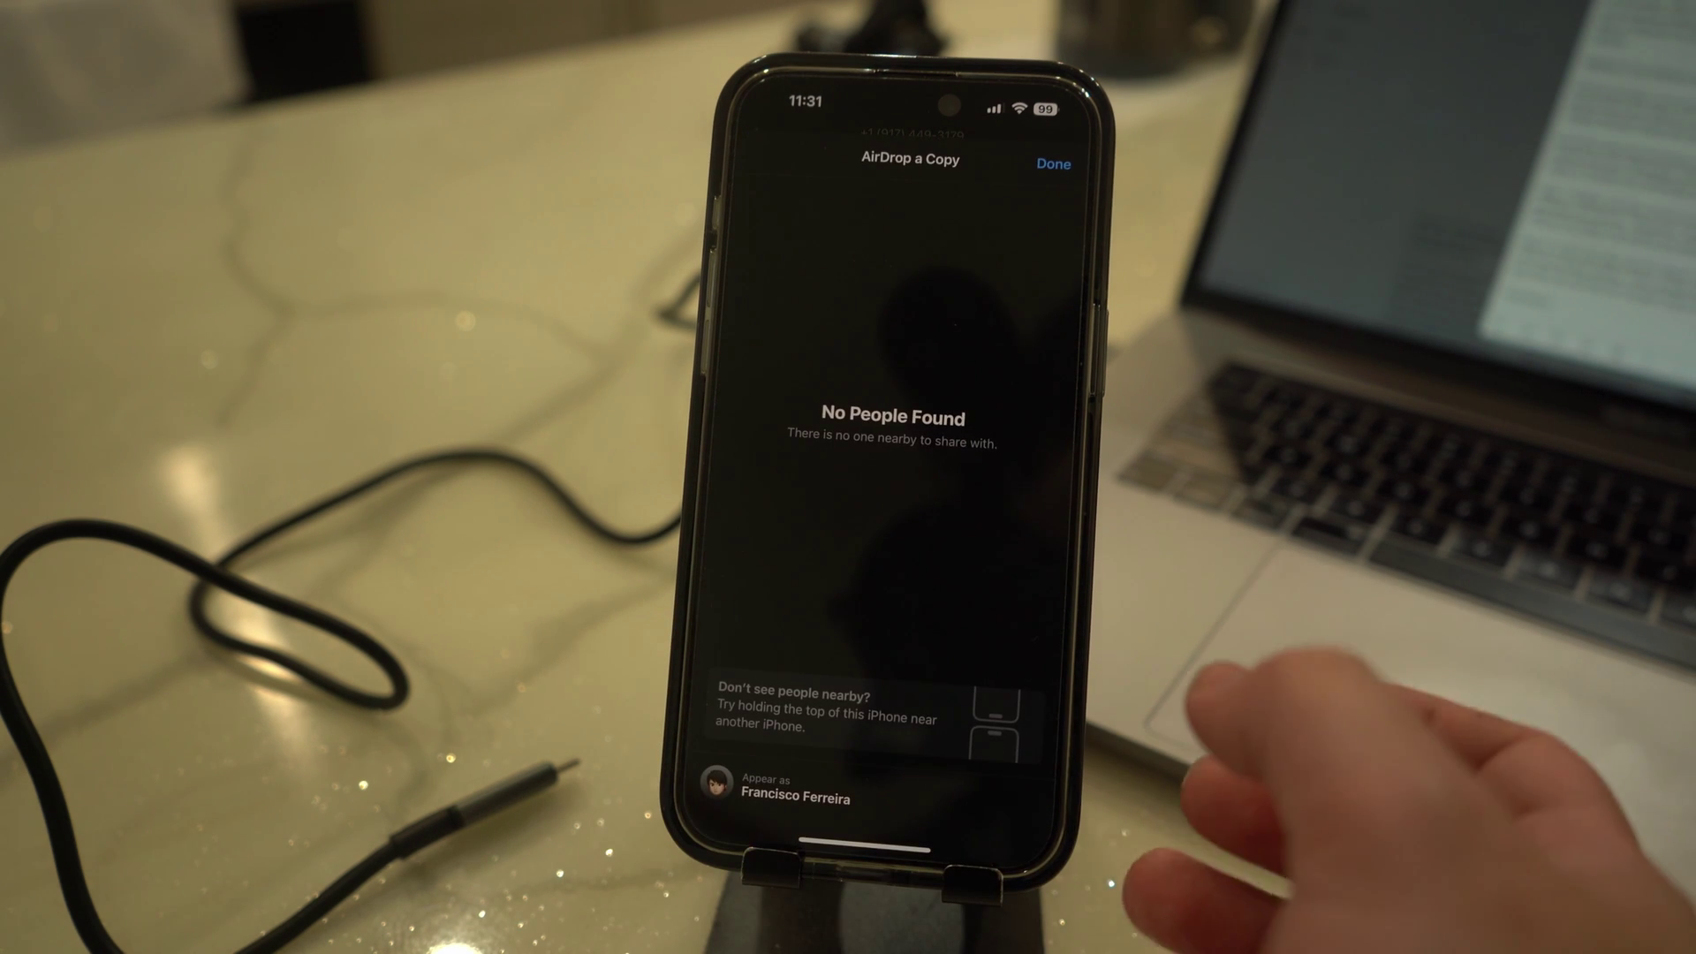
left_click(779, 252)
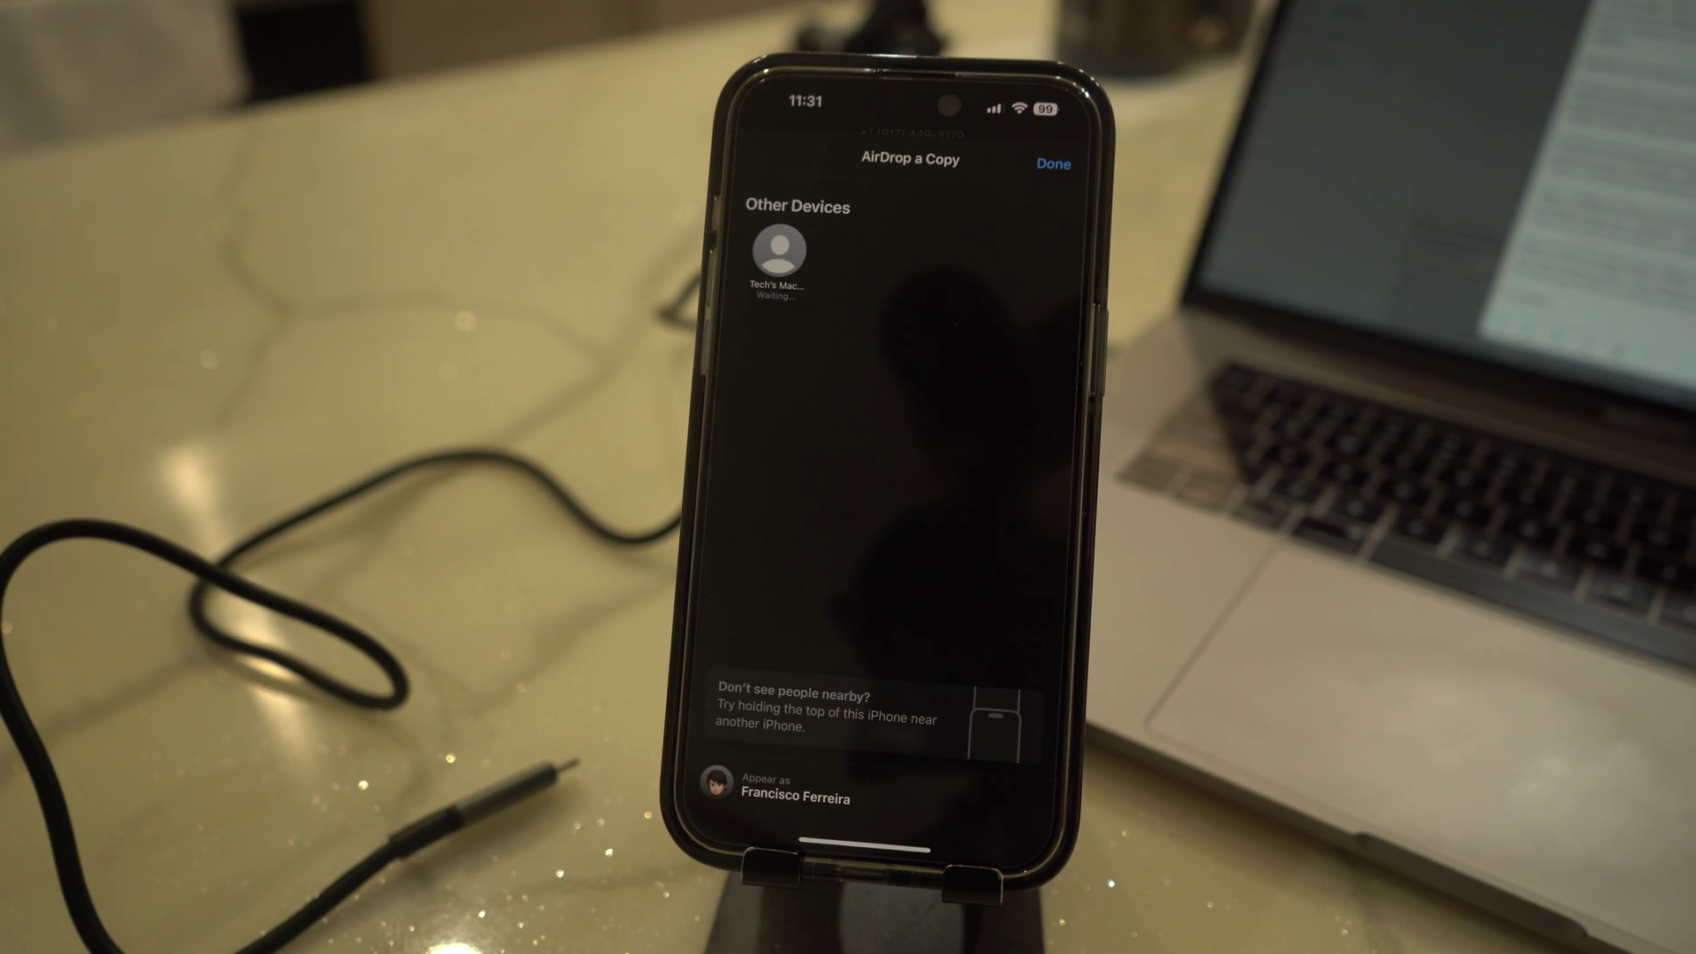